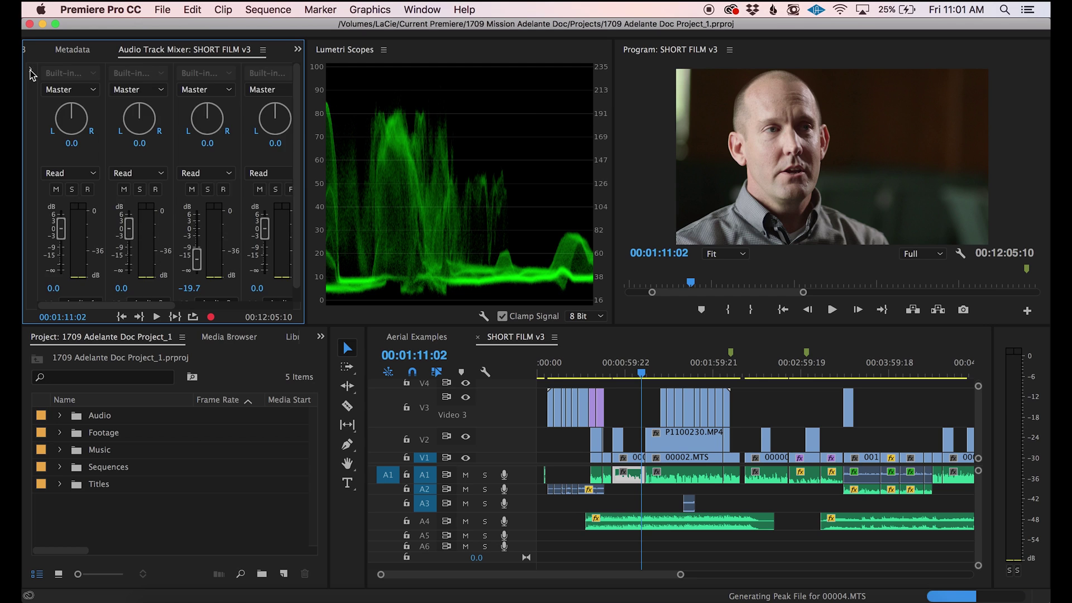
Send the A1 interview clip to Audition with Edit Clip in Adobe Audition
left_click(32, 71)
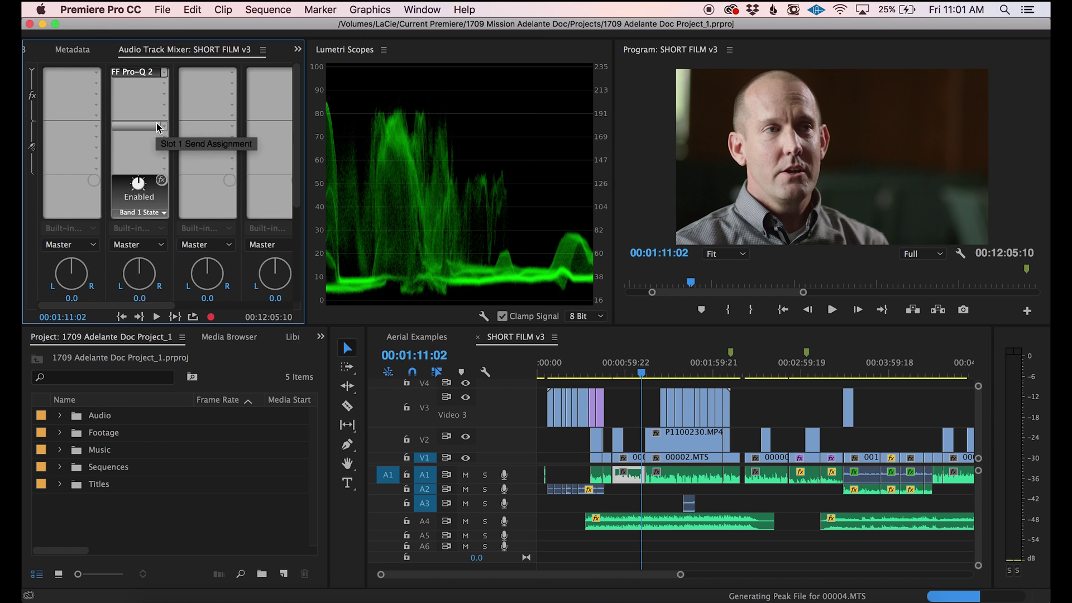
scroll(140, 139, "down", 4)
scroll(144, 239, "down", 5)
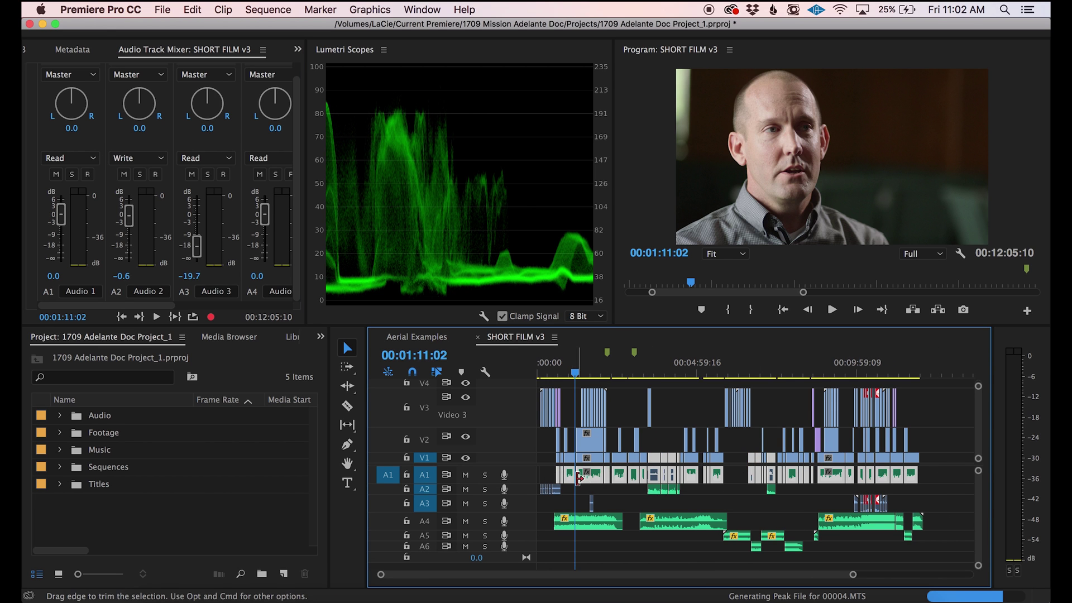
right_click(590, 479)
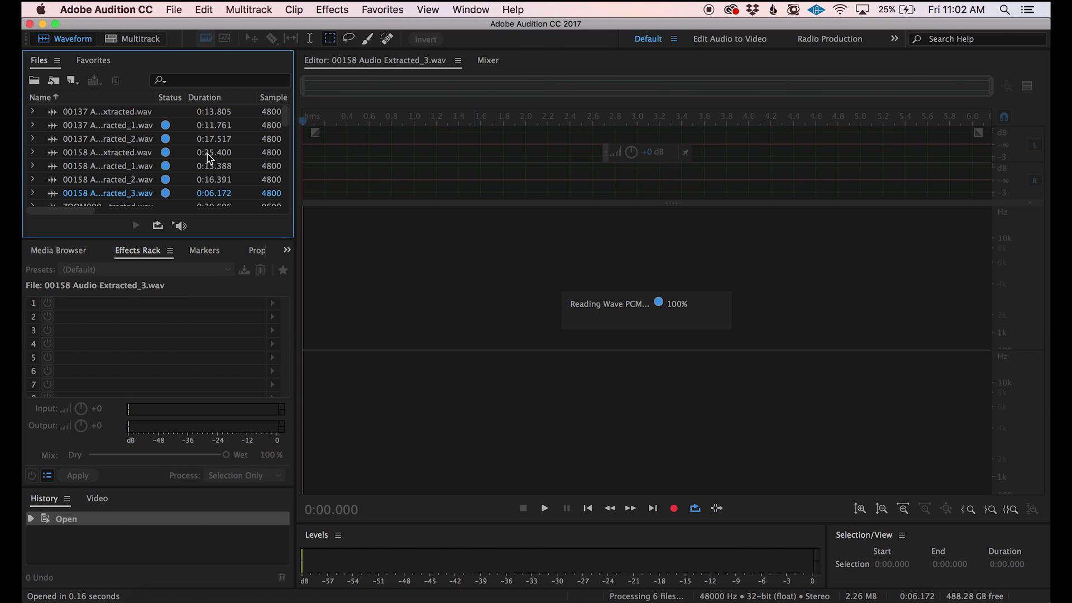
Open 00158 Audio Extracted_3.wav from the Files panel in the Waveform editor
double_click(100, 113)
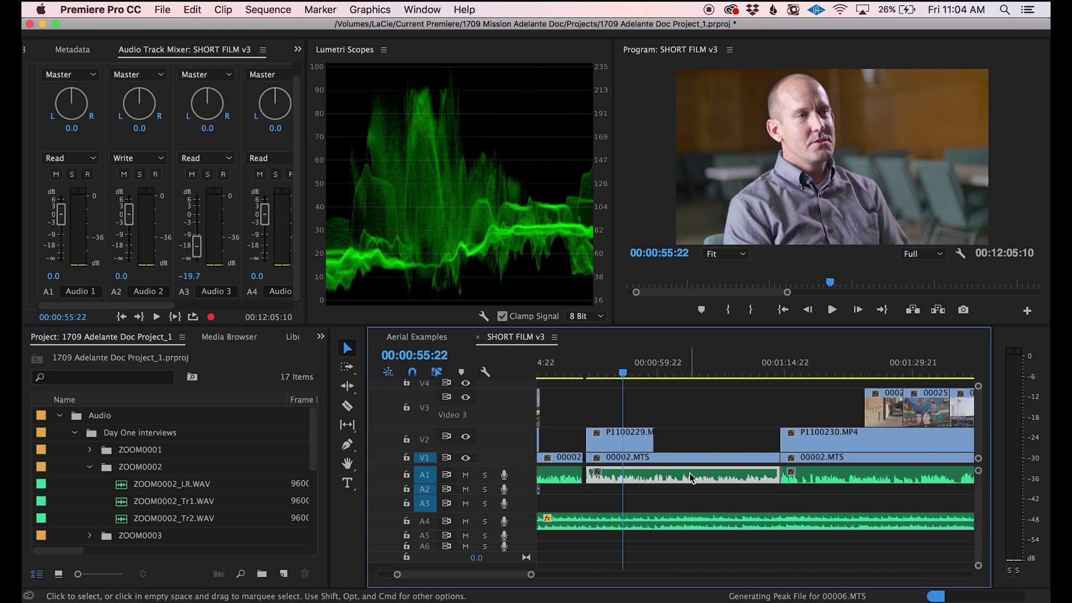
Reopen the ZOOM0002 bin and select the ZOOM0002_Tr1.WAV recording
scroll(211, 486, "down", 3)
scroll(209, 486, "up", 2)
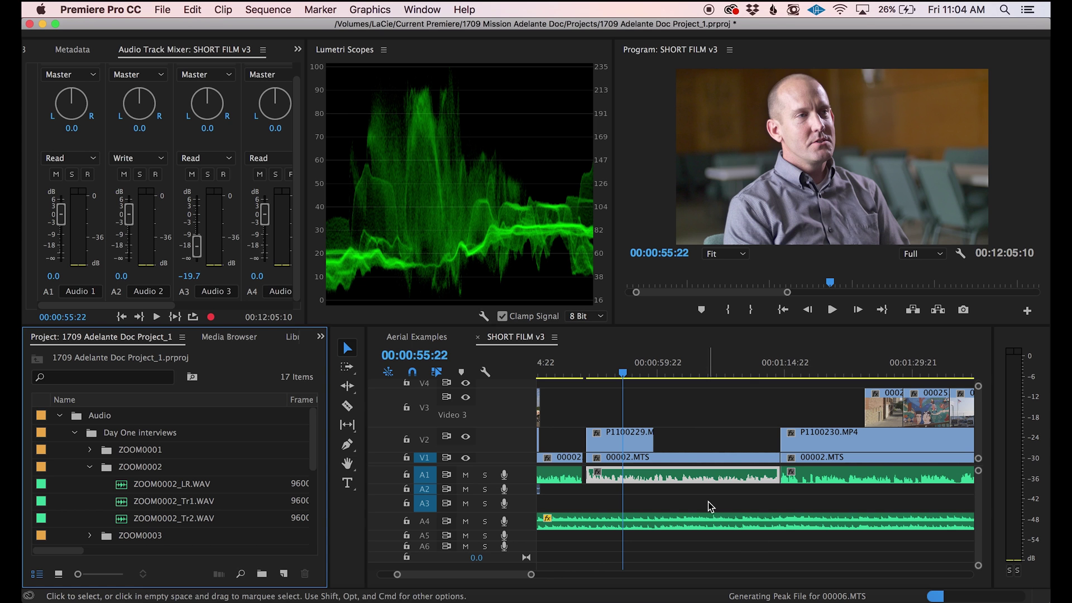
left_click(691, 477)
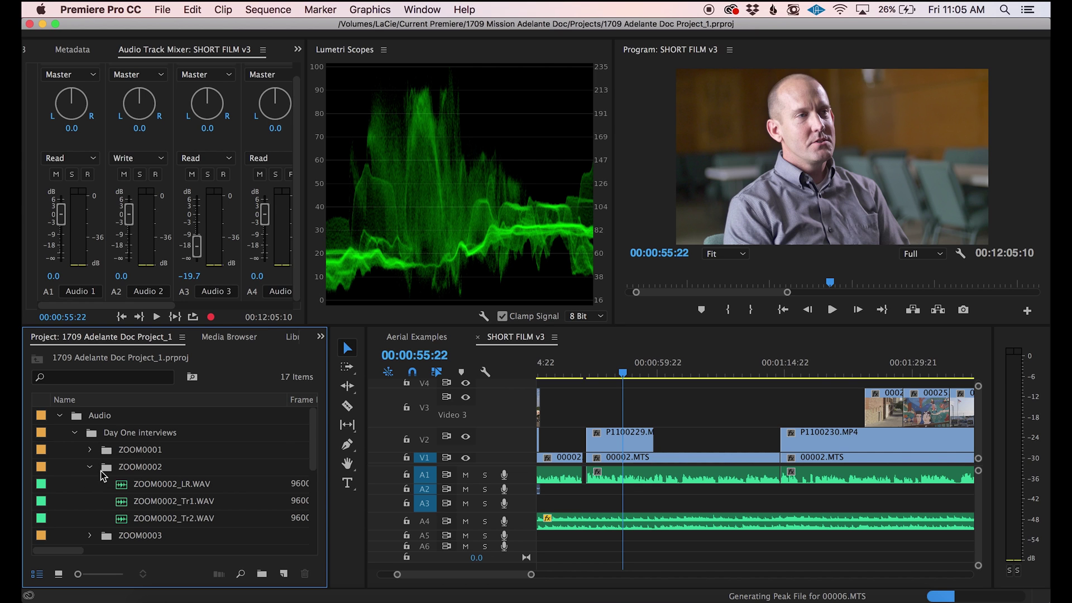
left_click(90, 466)
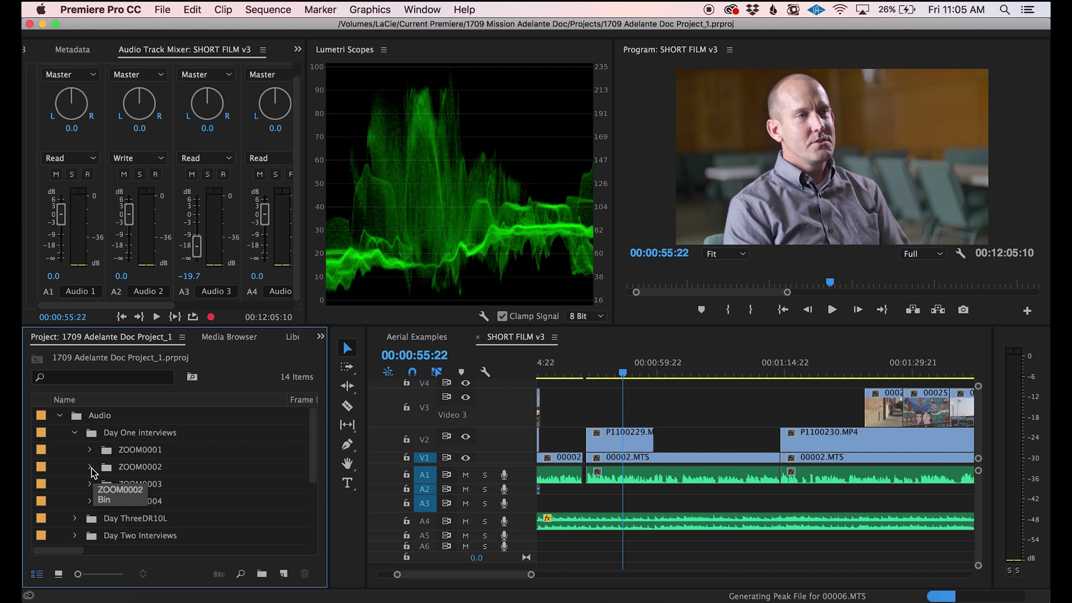
left_click(91, 467)
left_click(128, 504)
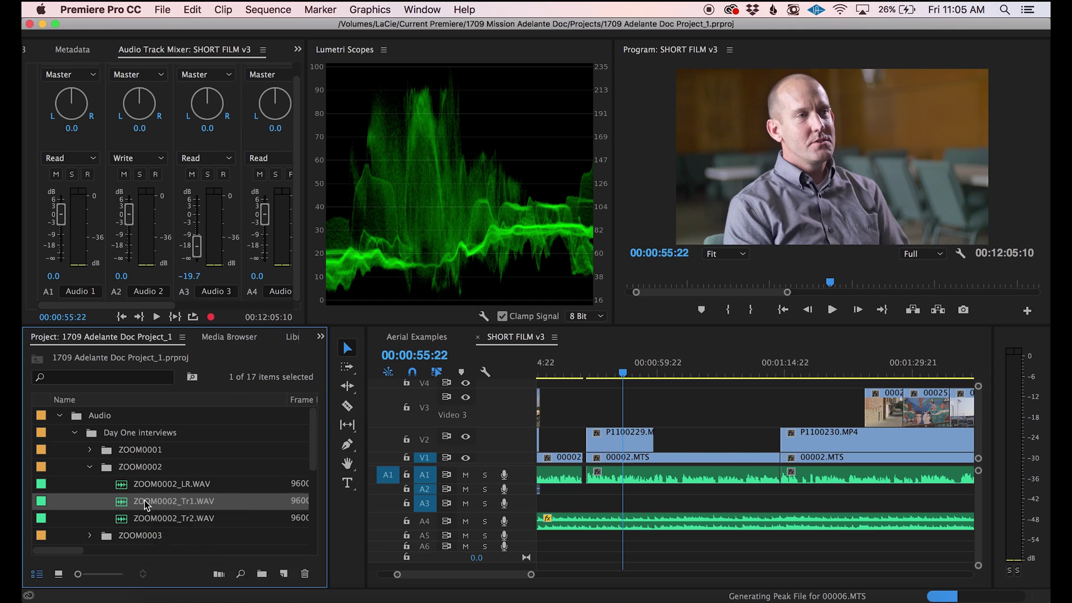
Send ZOOM0002_Tr1.WAV to Audition via Edit in Adobe Audition > Clip
right_click(145, 503)
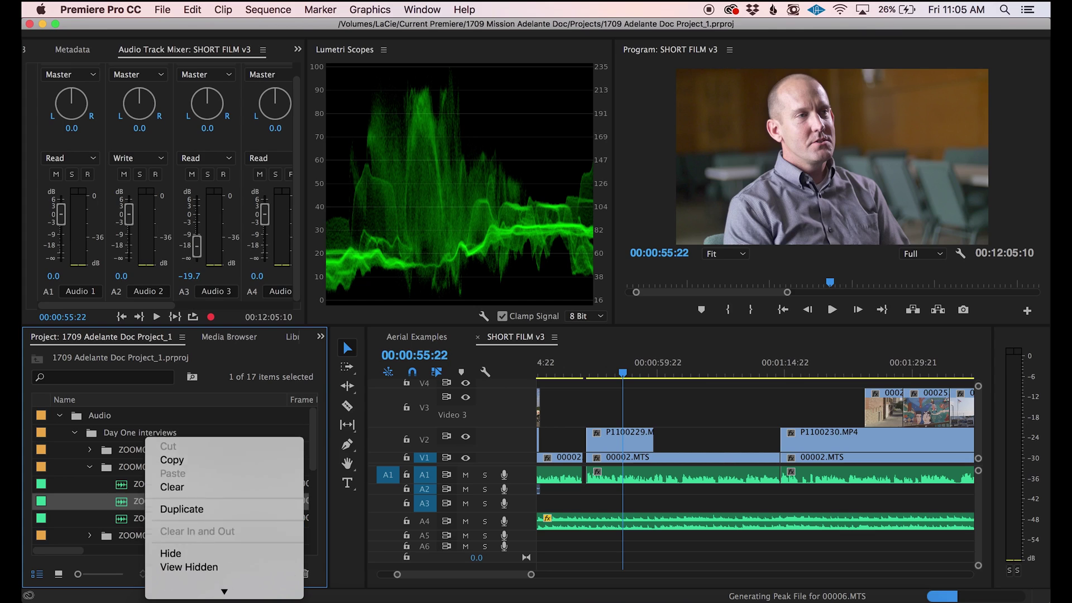
scroll(224, 587, "down", 8)
mouse_move(226, 556)
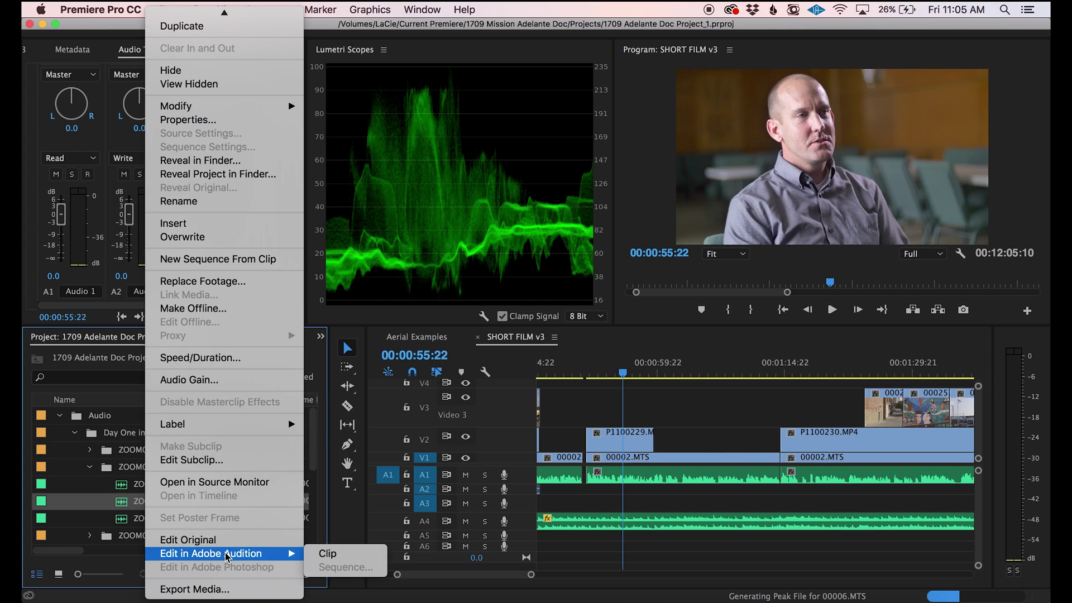
left_click(328, 558)
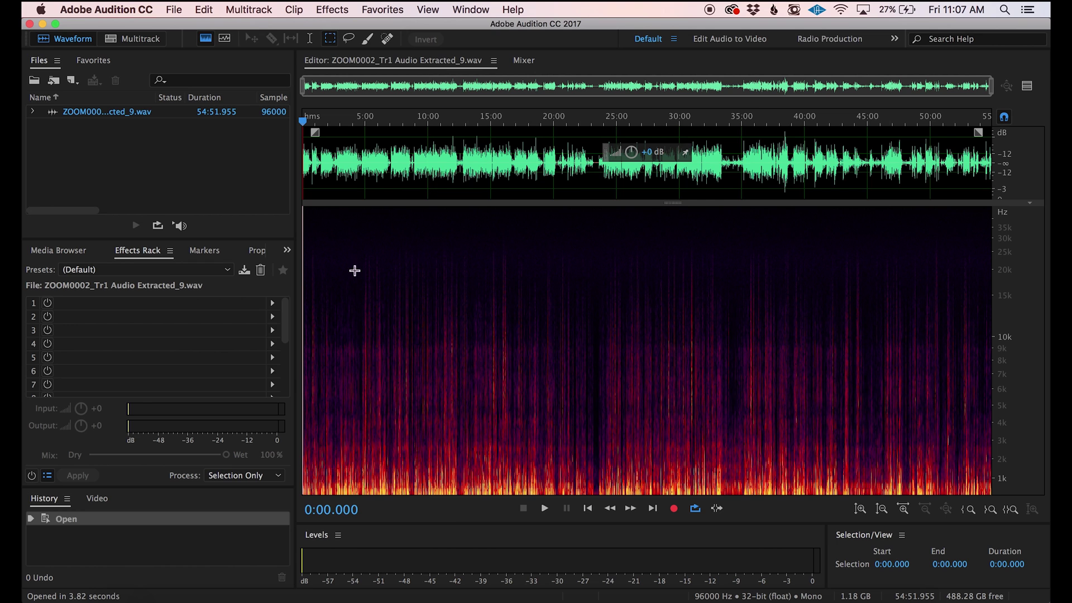
Add a Multiband Compressor and a Single-band Compressor to the first two rack slots
left_click(272, 303)
mouse_move(347, 352)
left_click(533, 420)
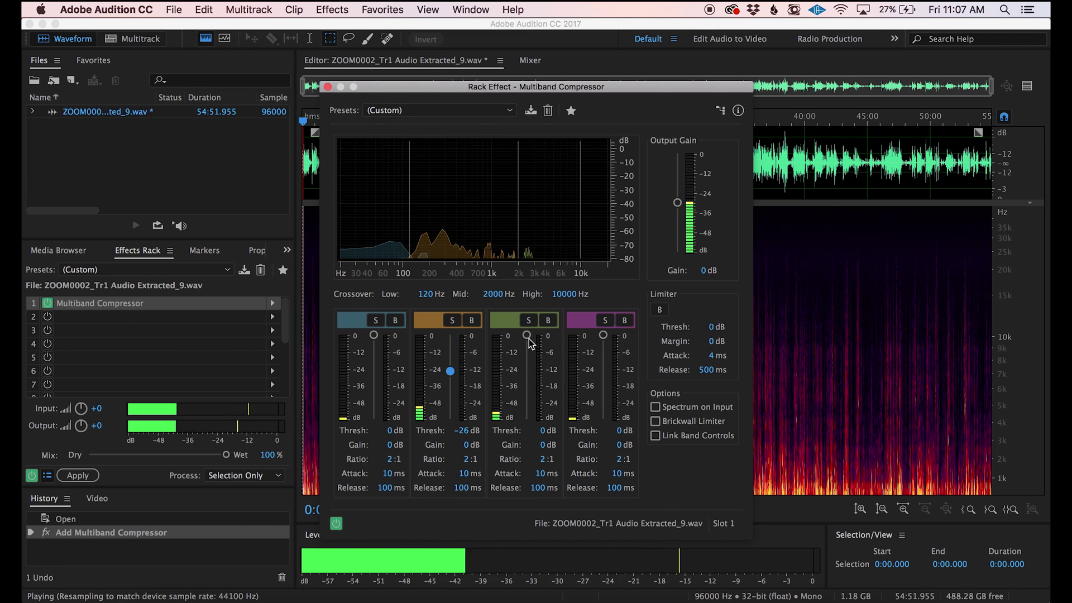
left_click(309, 110)
left_click(272, 316)
left_click(537, 448)
key("space")
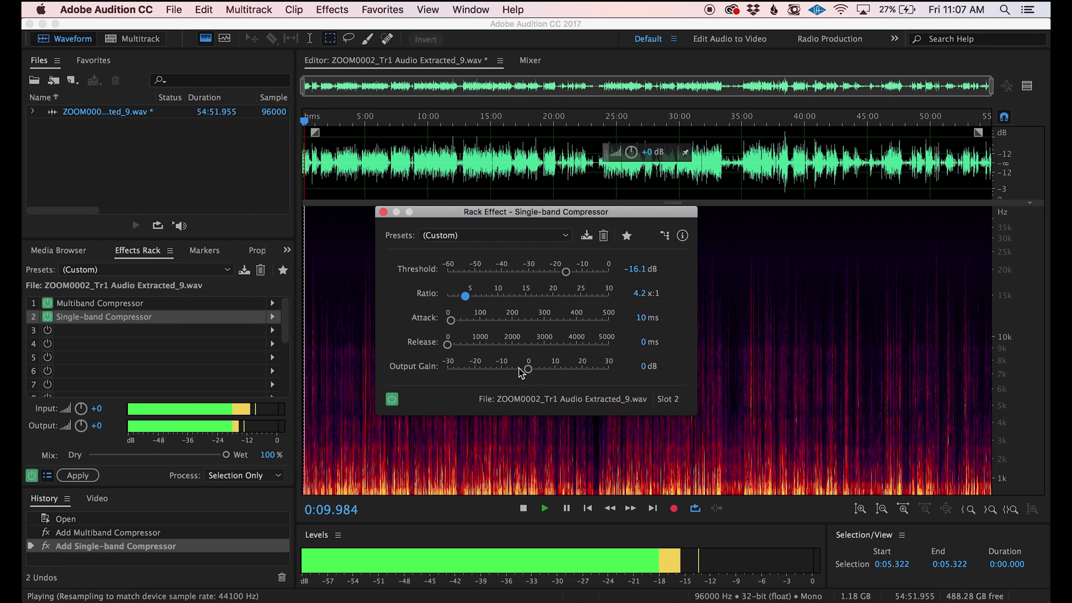
left_click(383, 211)
Add a 30-band Graphic Equalizer and a DeEsser with a lowered threshold
left_click(272, 330)
mouse_move(348, 407)
left_click(502, 447)
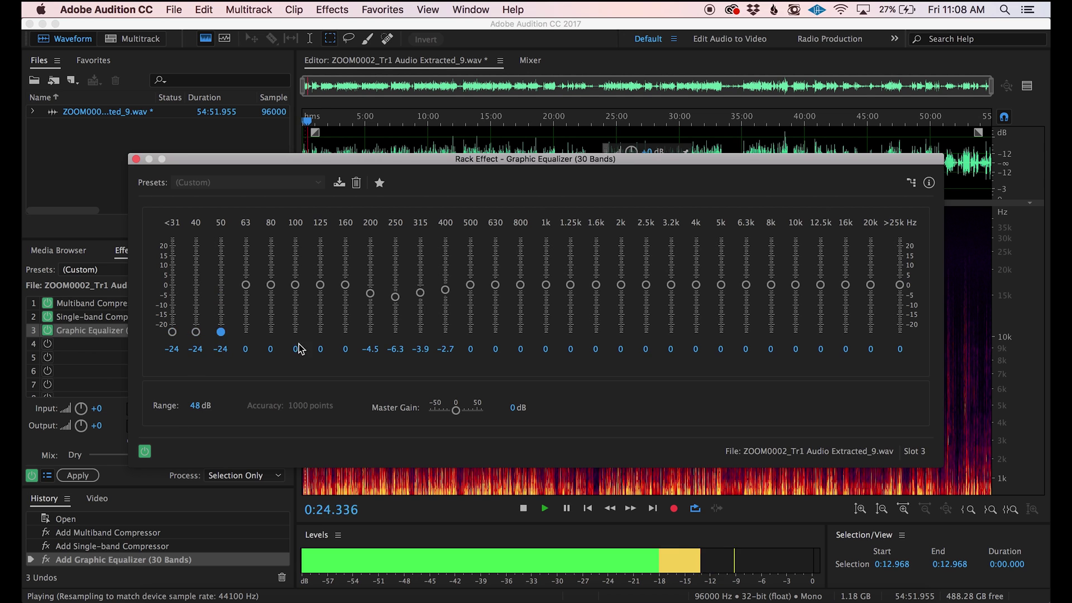
left_click(135, 160)
left_click(272, 344)
left_click(533, 340)
left_click_drag(525, 381, 505, 385)
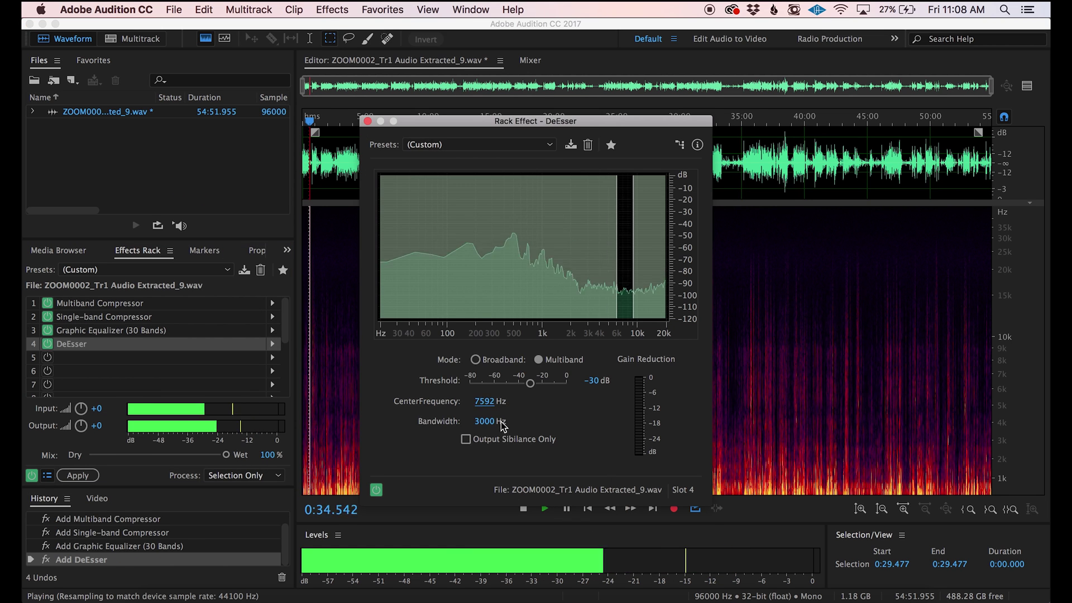
left_click(368, 121)
Add a Hard Limiter in the fifth slot with its input boost raised
scroll(167, 347, "down", 1)
left_click(272, 317)
mouse_move(335, 365)
left_click(533, 405)
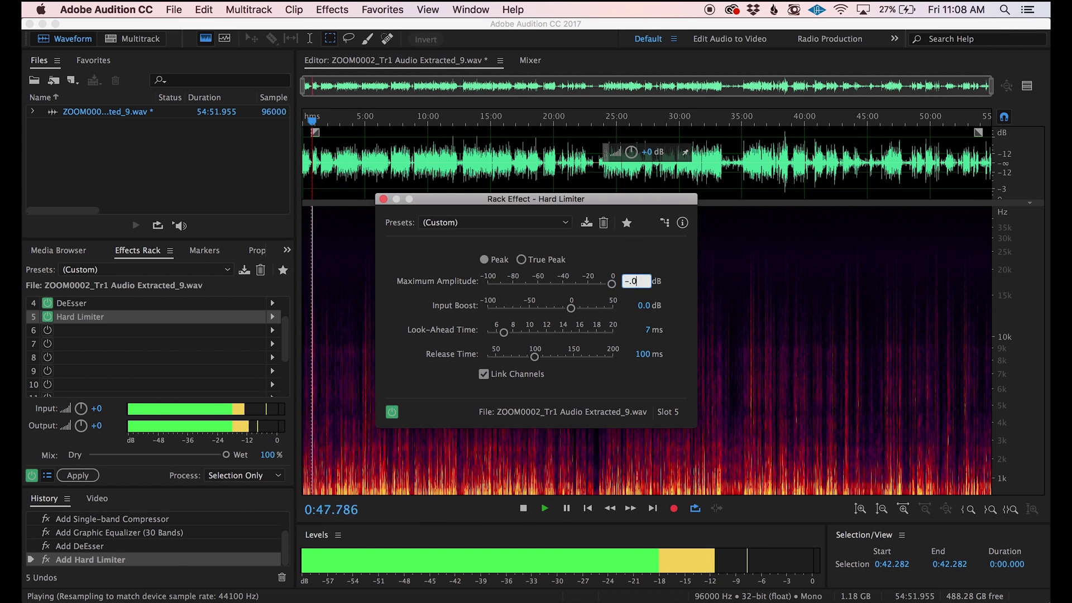
left_click_drag(571, 308, 582, 316)
left_click(383, 199)
scroll(167, 335, "up", 1)
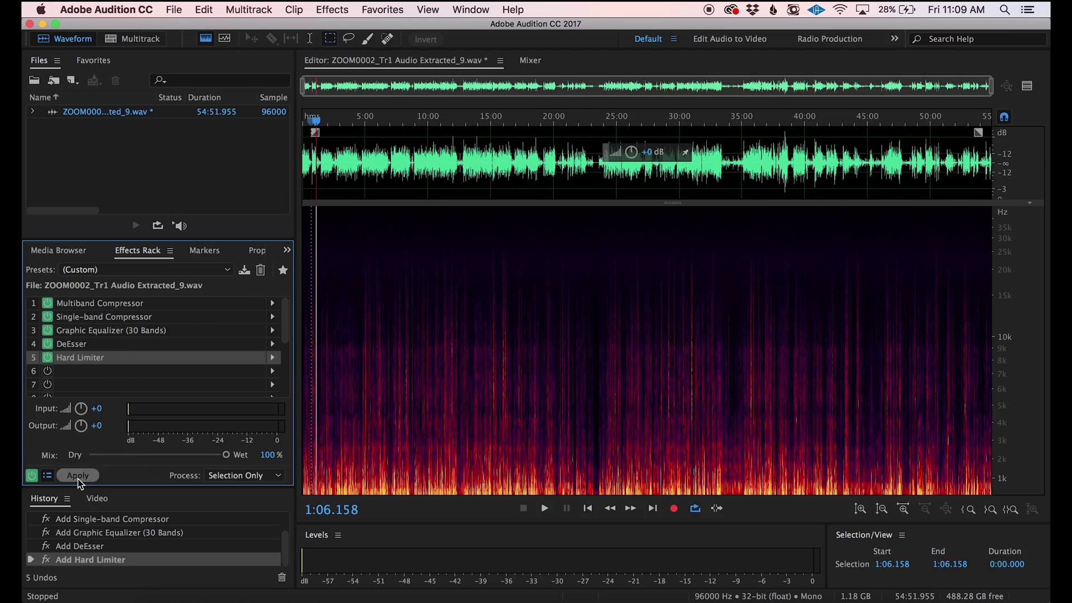
Apply the effects rack permanently to ZOOM0002_Tr1 Audio Extracted_9.wav
left_click(78, 476)
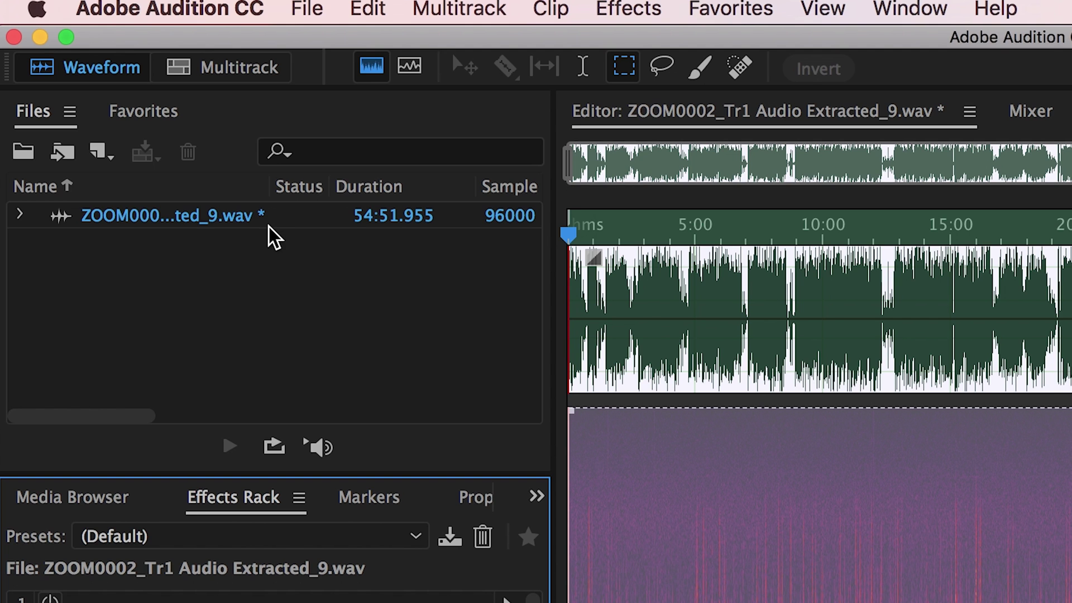
Save ZOOM0002_Tr1 Audio Extracted_9.wav with File > Save
left_click(301, 8)
left_click(370, 350)
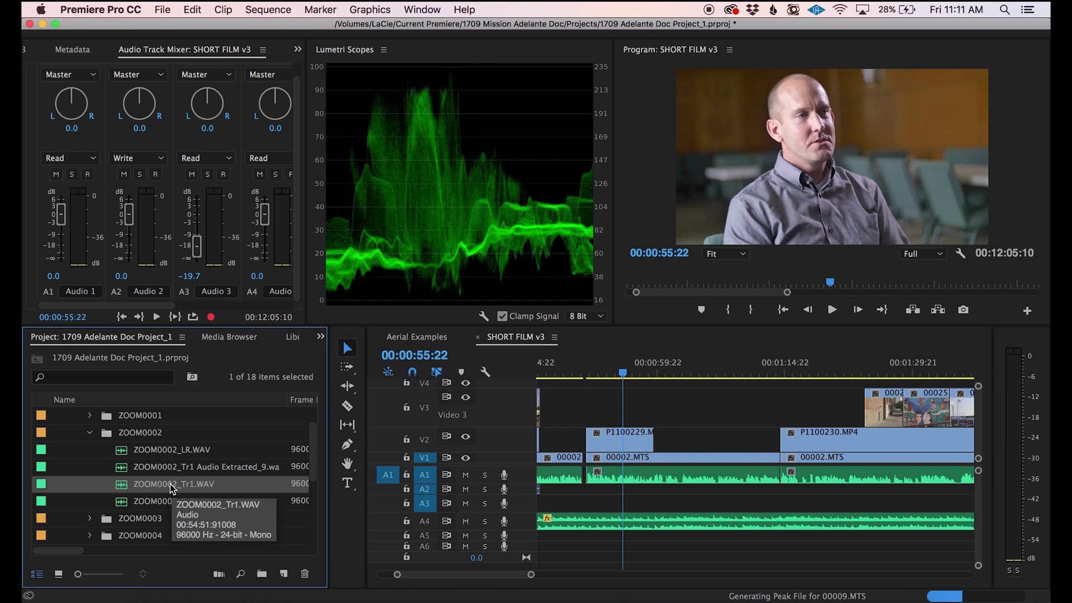
Make the A1 audio track taller and zoom the timeline around the playhead
left_click(612, 478)
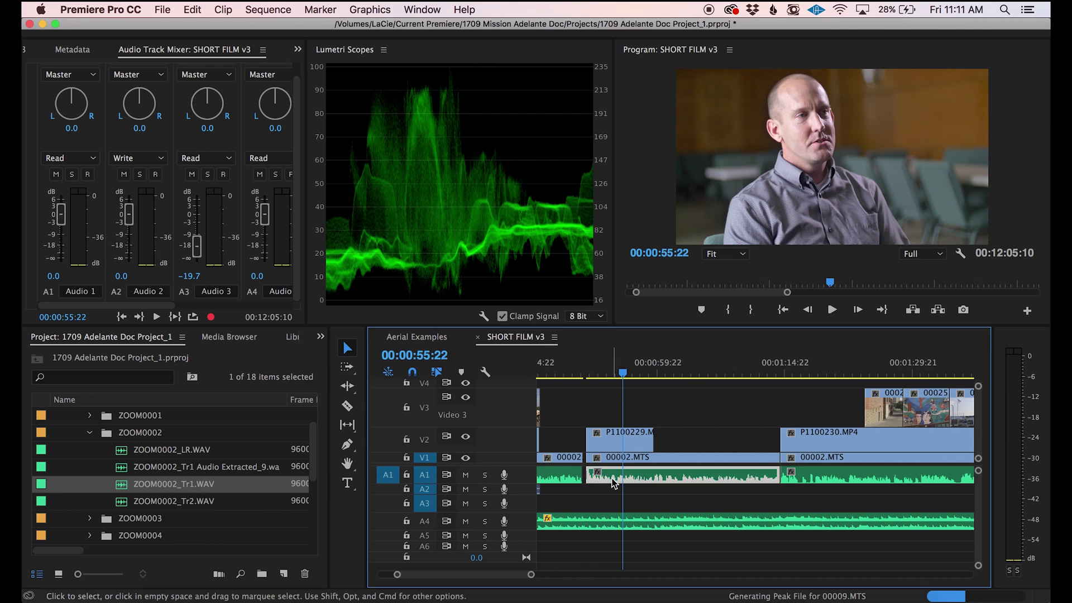
double_click(430, 477)
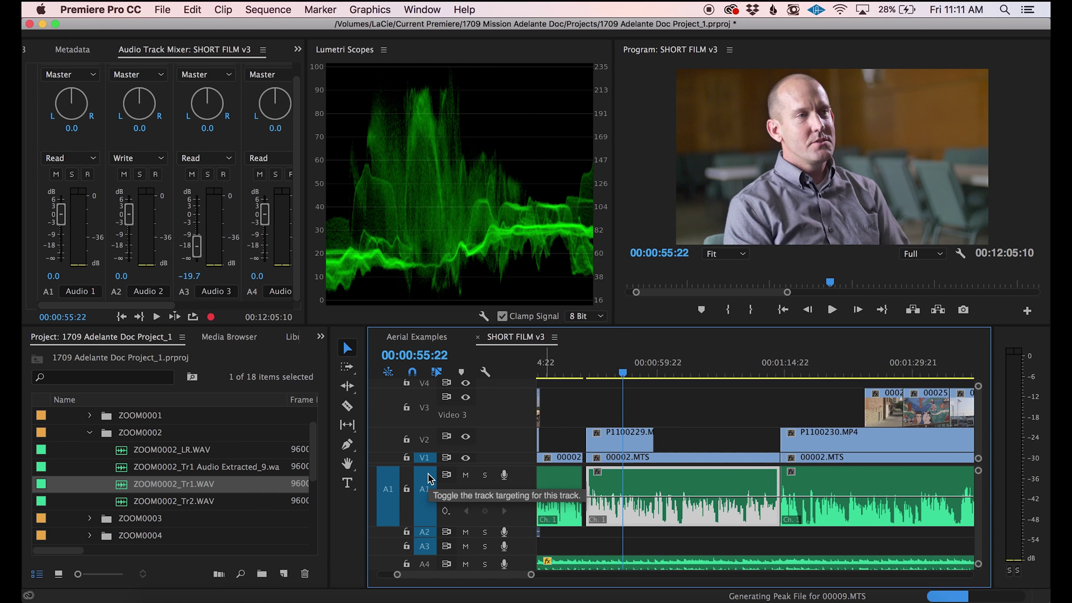
left_click(688, 538)
key("backslash")
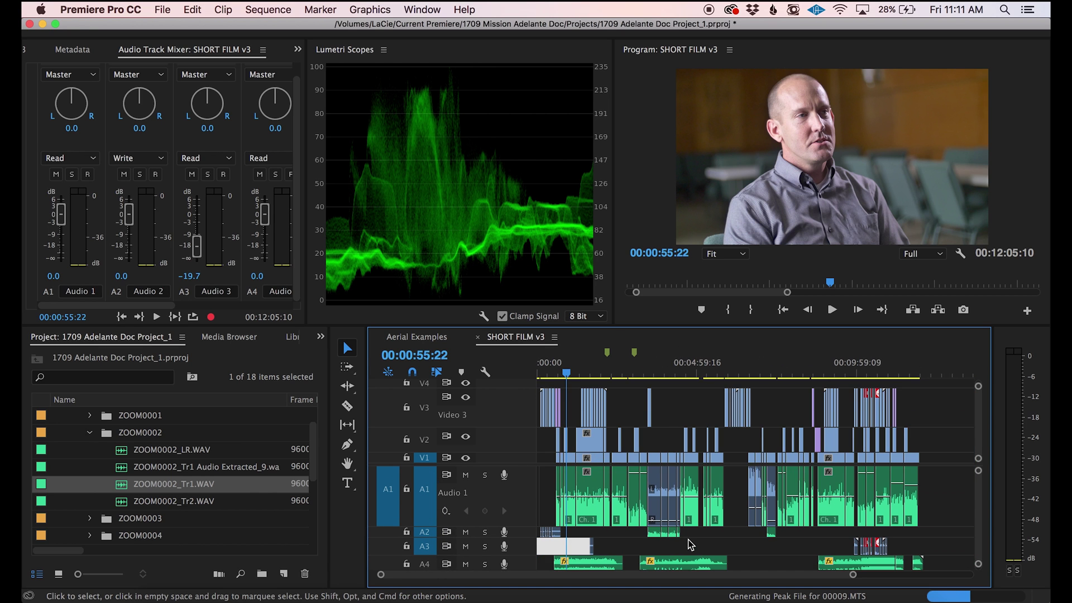
key("backslash")
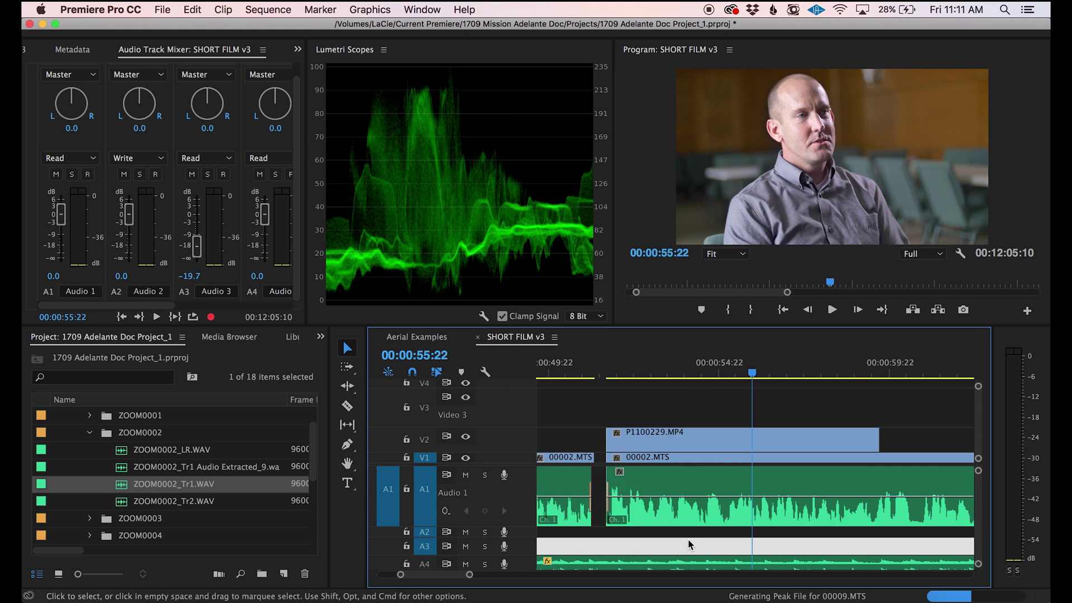
left_click_drag(688, 544, 860, 416)
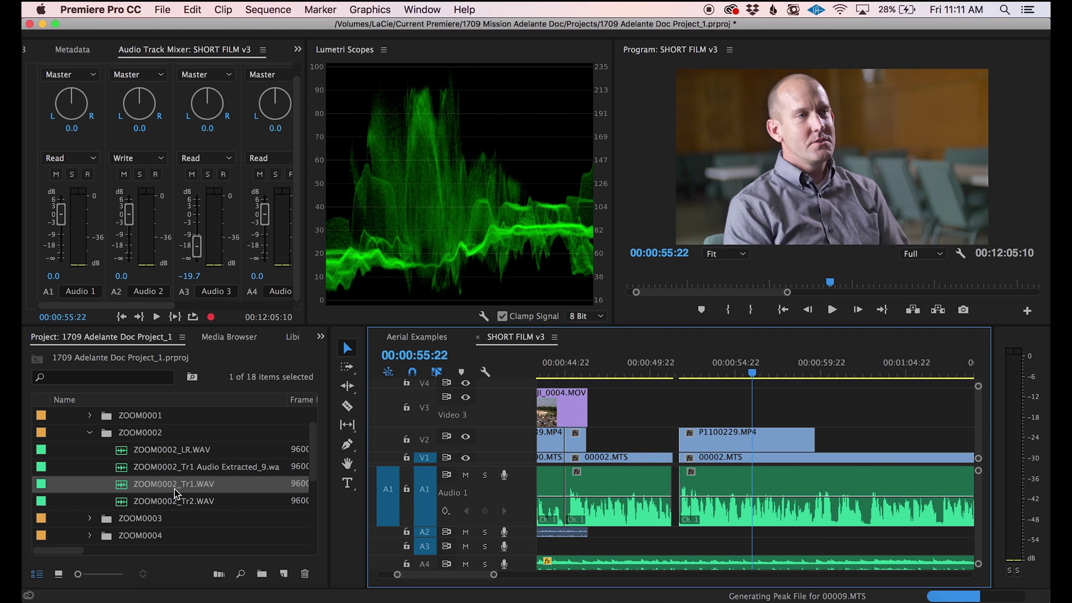
Start Replace Footage on ZOOM0002_Tr1.WAV and browse into the ZOOM0002 folder
right_click(122, 489)
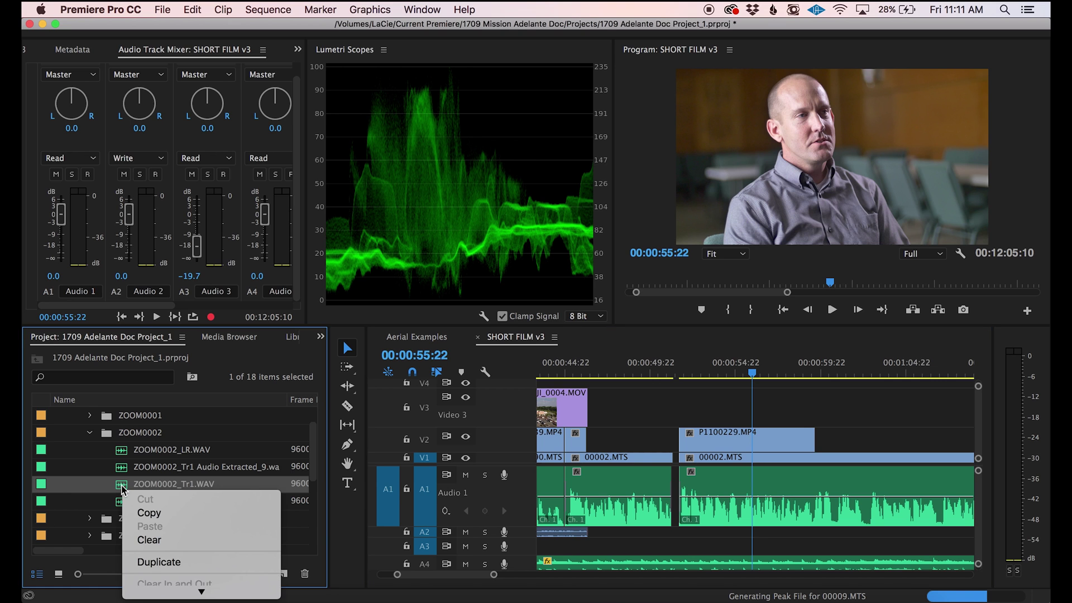
scroll(222, 539, "down", 10)
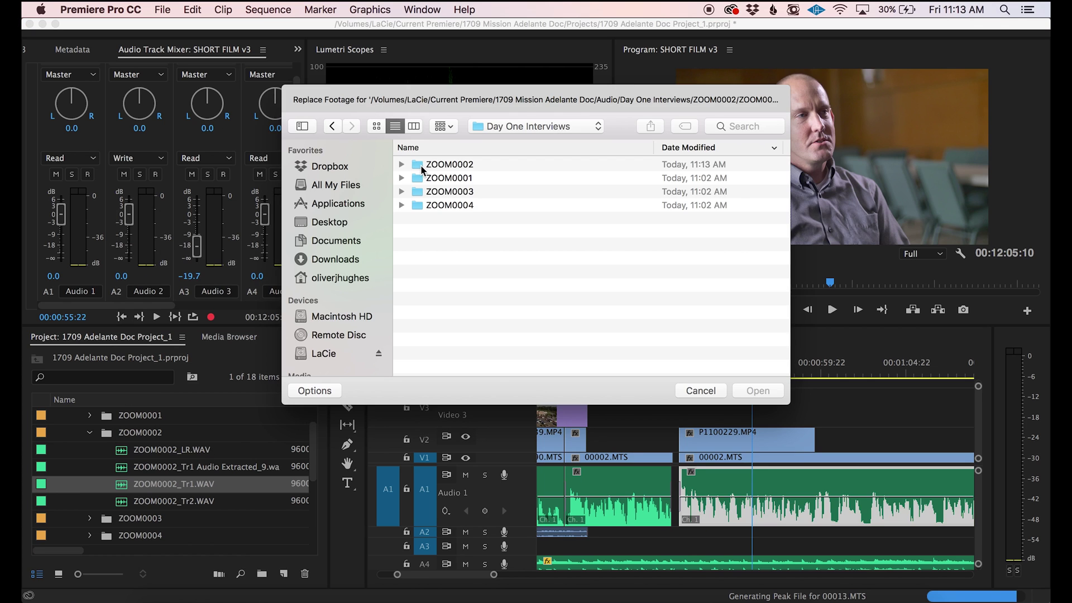
double_click(422, 165)
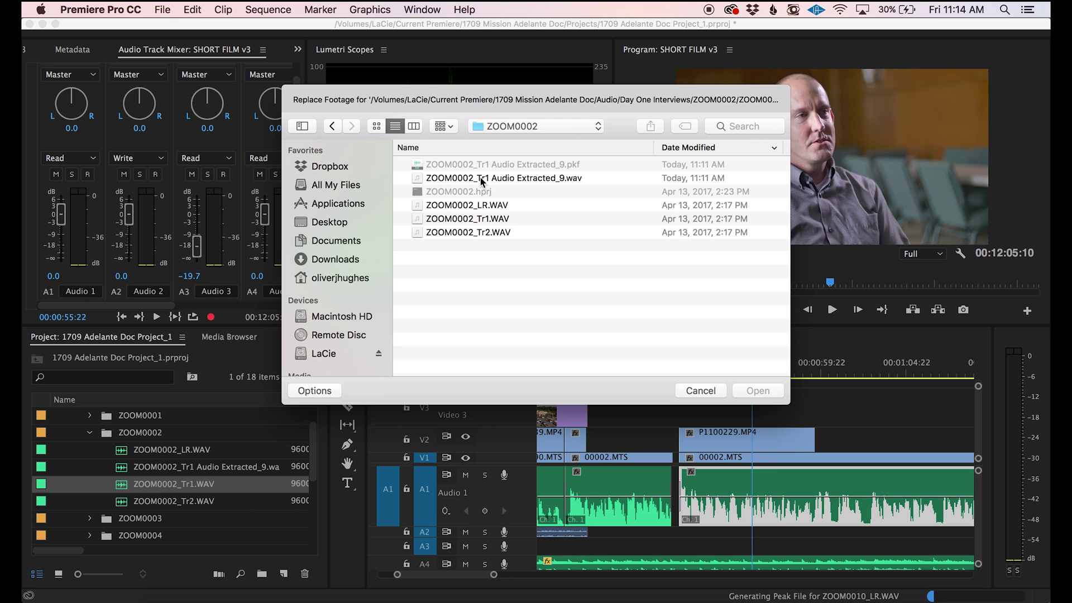
Replace the footage with ZOOM0002_Tr1 Audio Extracted_9.wav
left_click(481, 178)
left_click(760, 393)
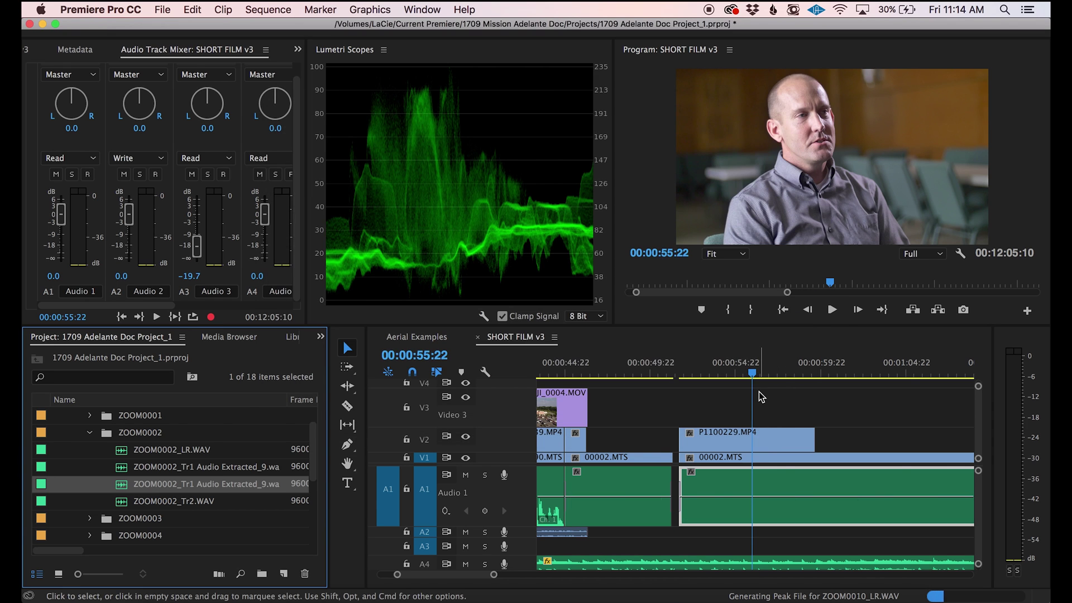